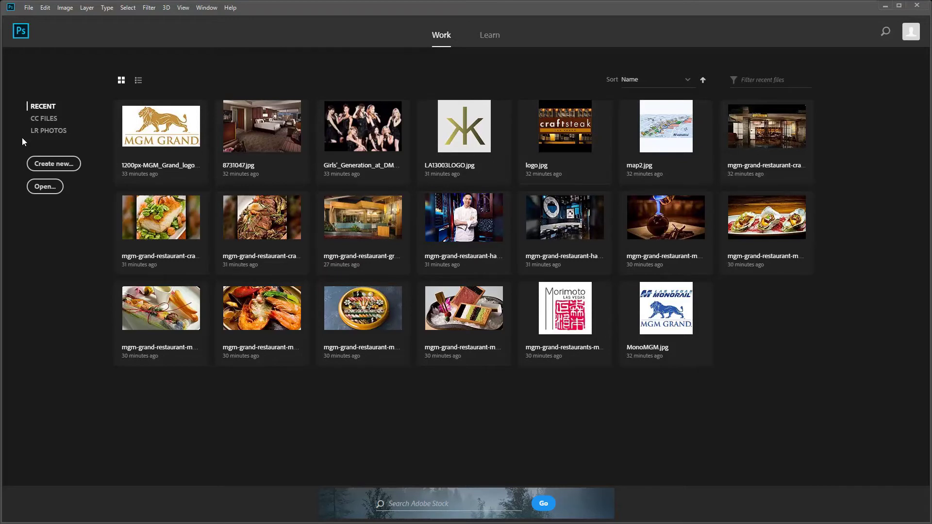
Step: Look through the Creative Cloud files, Lightroom photos and recent files, then start a new document
{"action": "left_click", "coordinate": [46, 122]}
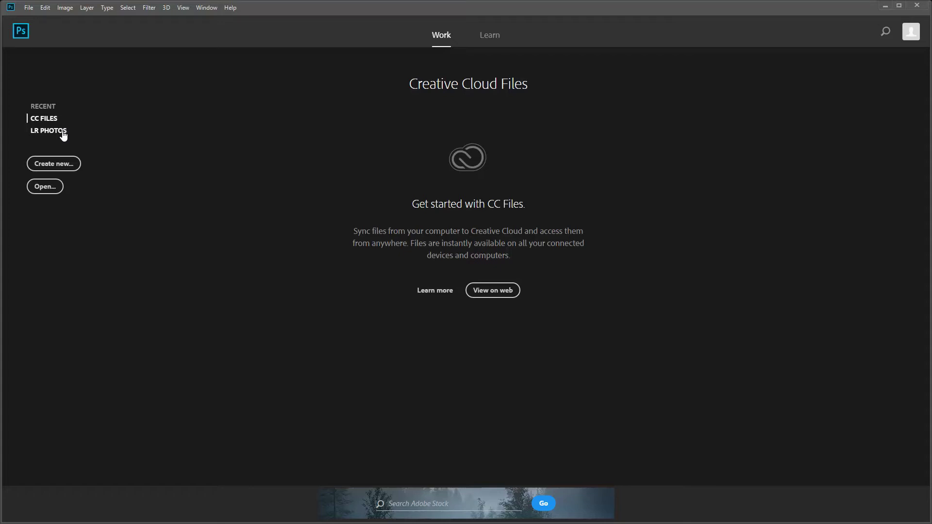
{"action": "left_click", "coordinate": [63, 135]}
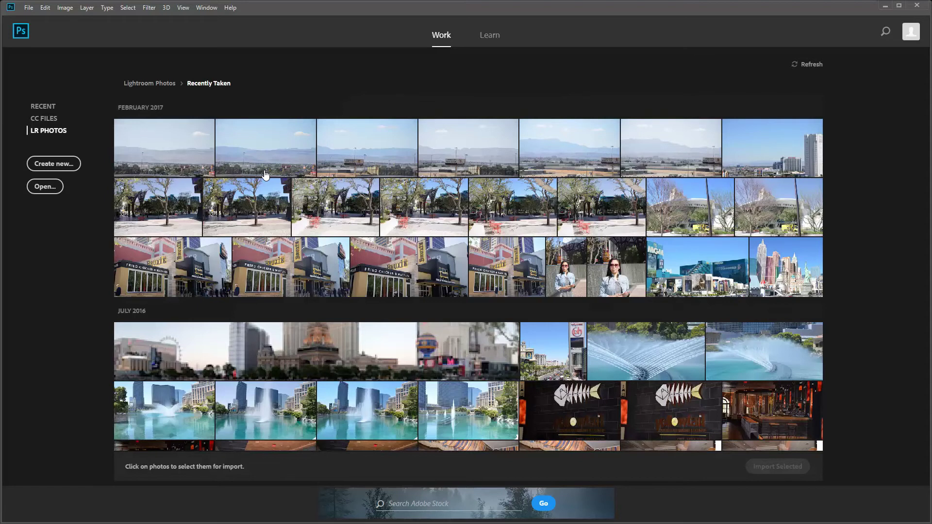
{"action": "scroll", "coordinate": [380, 269], "scroll_direction": "down", "scroll_amount": 5}
{"action": "scroll", "coordinate": [381, 270], "scroll_direction": "up", "scroll_amount": 5}
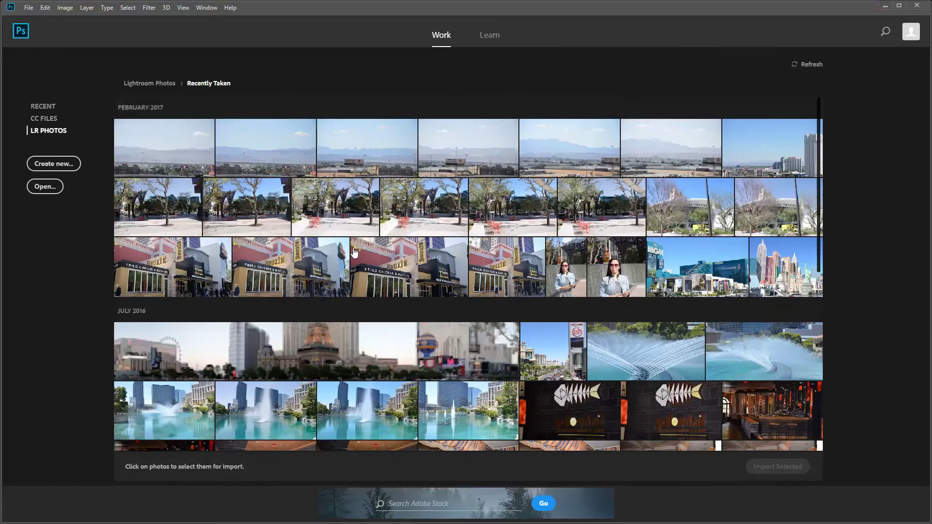
{"action": "left_click", "coordinate": [43, 107]}
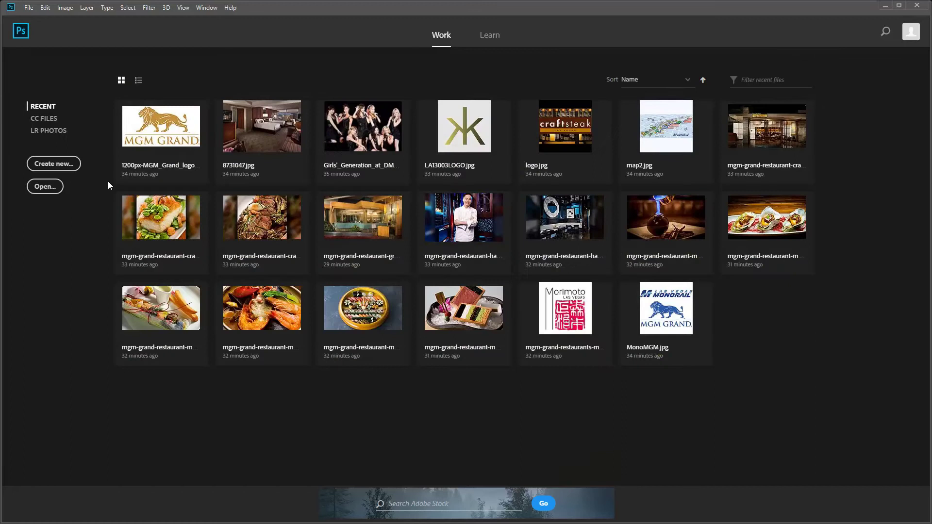
{"action": "left_click", "coordinate": [46, 166]}
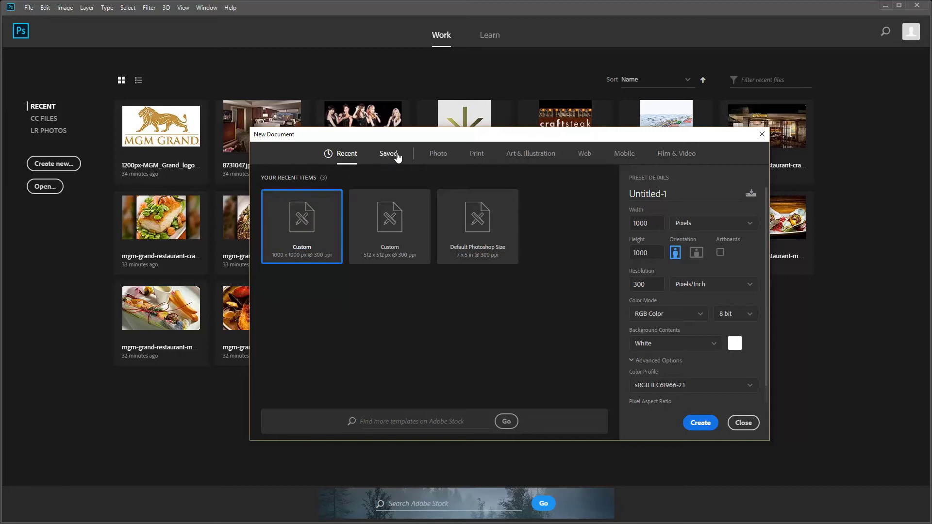
Step: Browse the Photo and Print document presets
{"action": "left_click", "coordinate": [440, 155]}
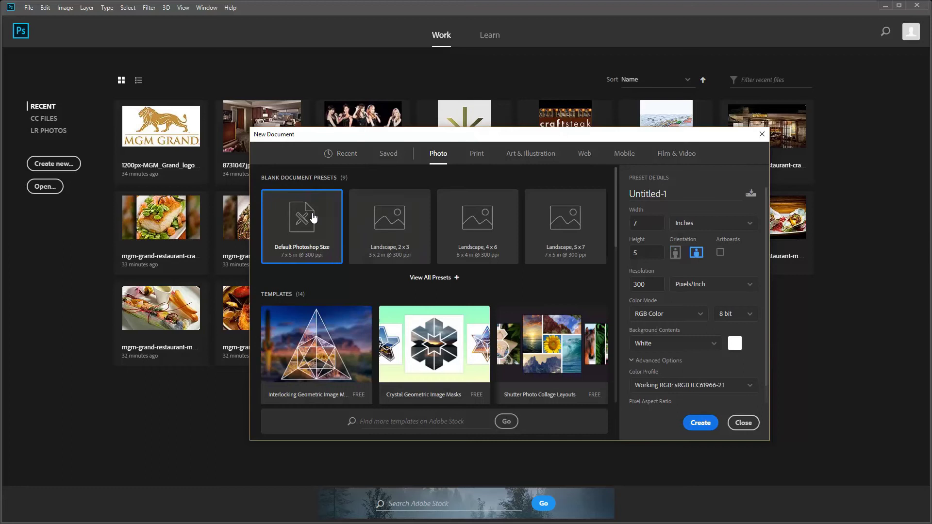
{"action": "scroll", "coordinate": [447, 289], "scroll_direction": "down", "scroll_amount": 3}
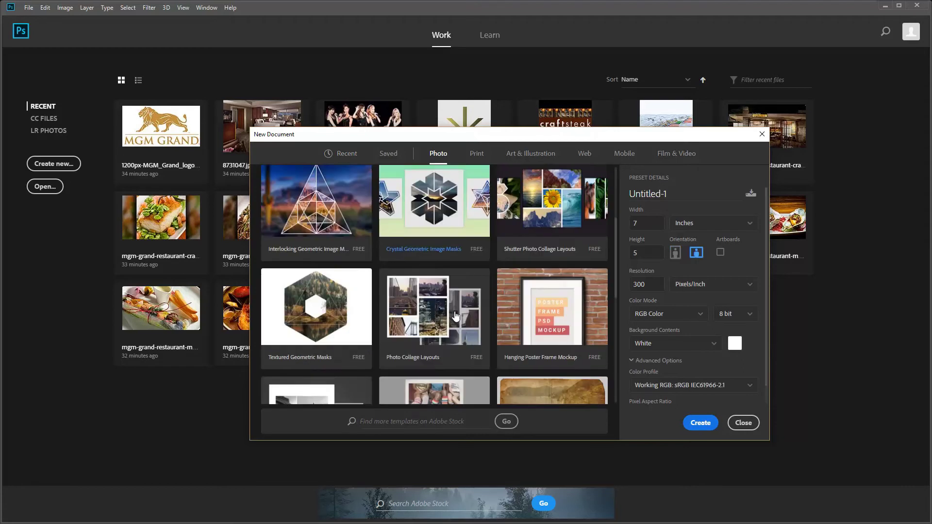
{"action": "scroll", "coordinate": [455, 316], "scroll_direction": "down", "scroll_amount": 5}
{"action": "scroll", "coordinate": [455, 316], "scroll_direction": "up", "scroll_amount": 8}
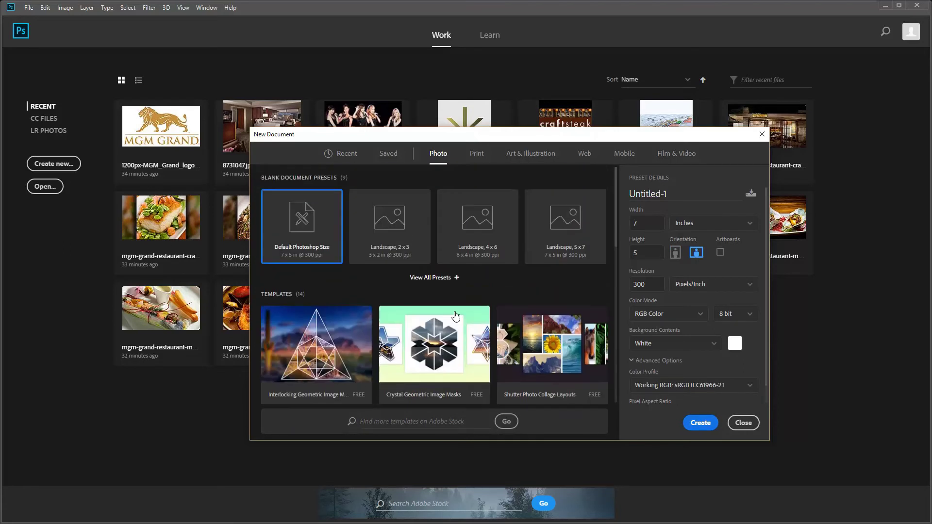
{"action": "left_click", "coordinate": [482, 153]}
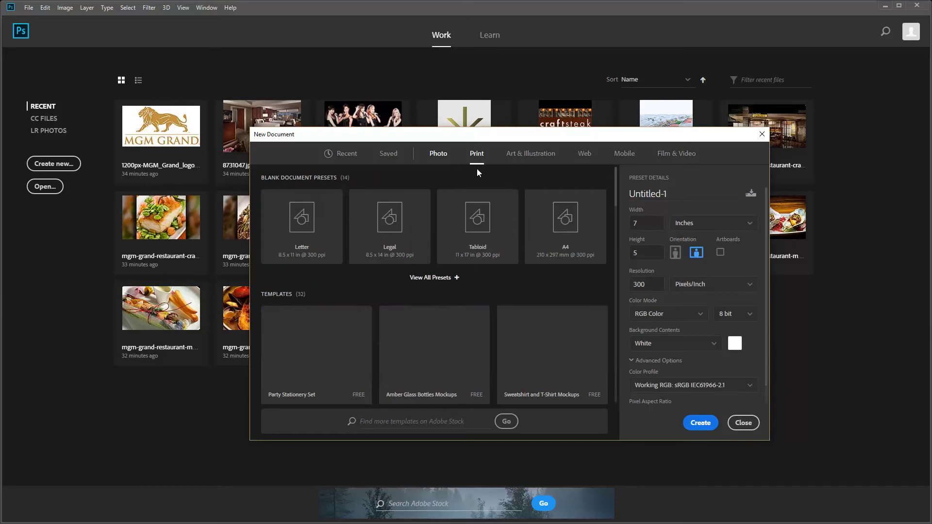
{"action": "scroll", "coordinate": [389, 256], "scroll_direction": "down", "scroll_amount": 5}
{"action": "scroll", "coordinate": [394, 254], "scroll_direction": "down", "scroll_amount": 5}
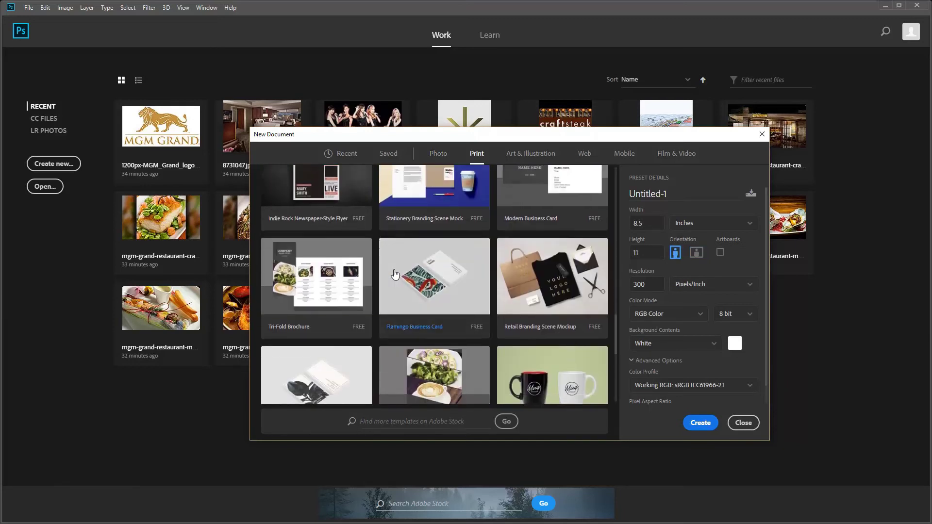
{"action": "scroll", "coordinate": [395, 275], "scroll_direction": "down", "scroll_amount": 5}
{"action": "scroll", "coordinate": [395, 274], "scroll_direction": "up", "scroll_amount": 15}
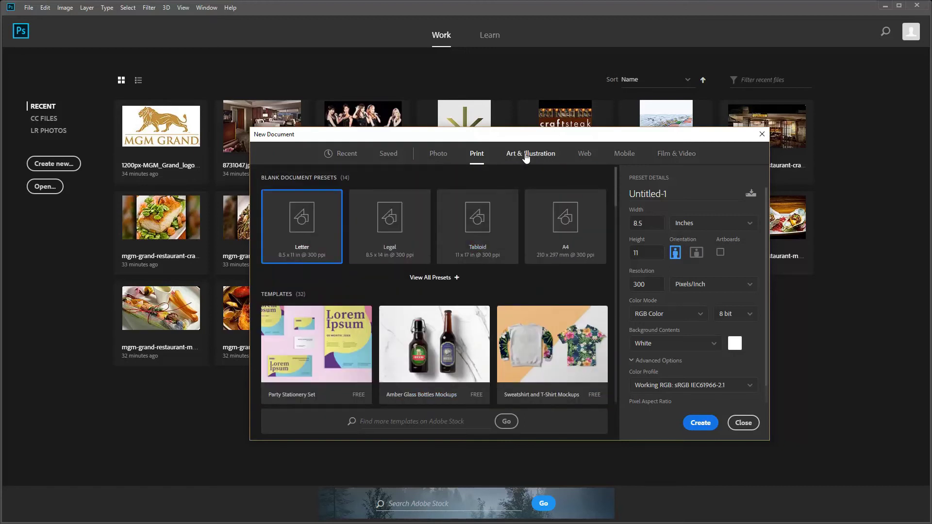
Step: Browse the Art & Illustration document presets
{"action": "left_click", "coordinate": [530, 153]}
{"action": "scroll", "coordinate": [500, 307], "scroll_direction": "down", "scroll_amount": 6}
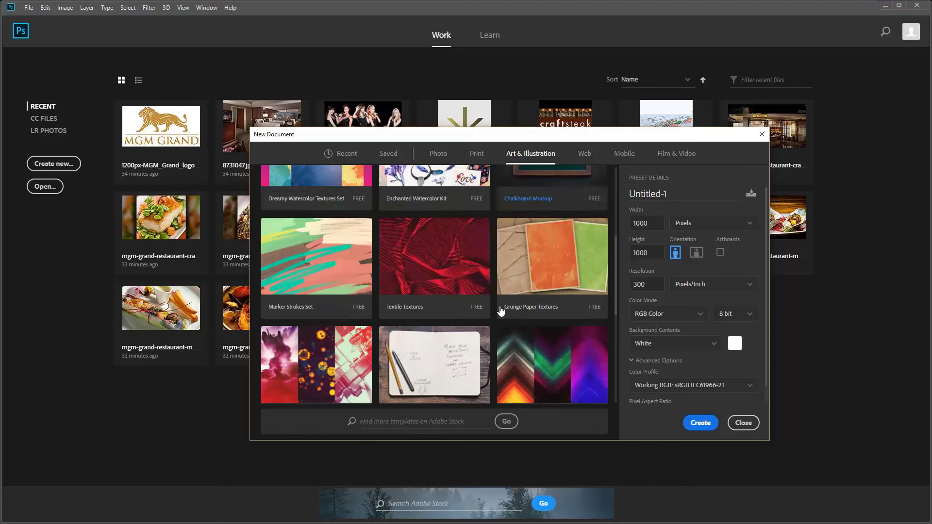
{"action": "scroll", "coordinate": [500, 310], "scroll_direction": "down", "scroll_amount": 3}
{"action": "scroll", "coordinate": [500, 309], "scroll_direction": "up", "scroll_amount": 9}
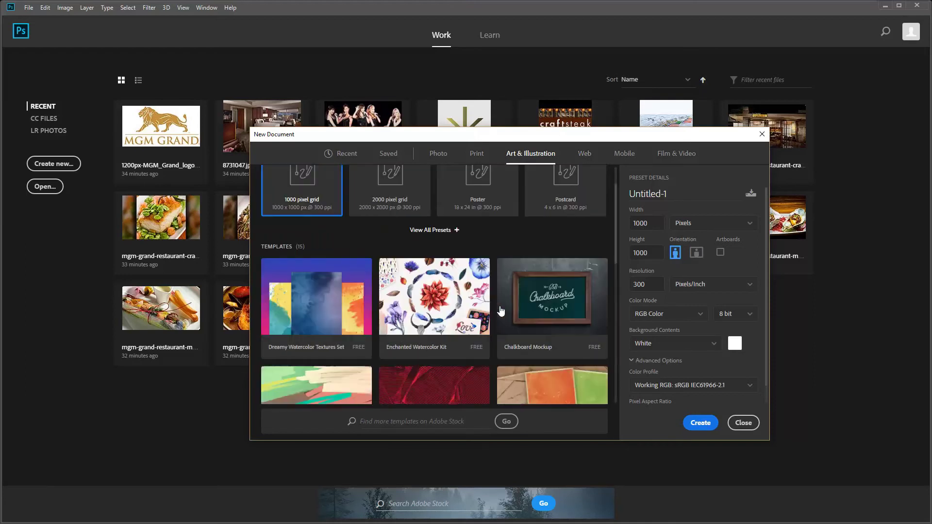
Step: Browse the Web and Mobile document presets
{"action": "left_click", "coordinate": [587, 156]}
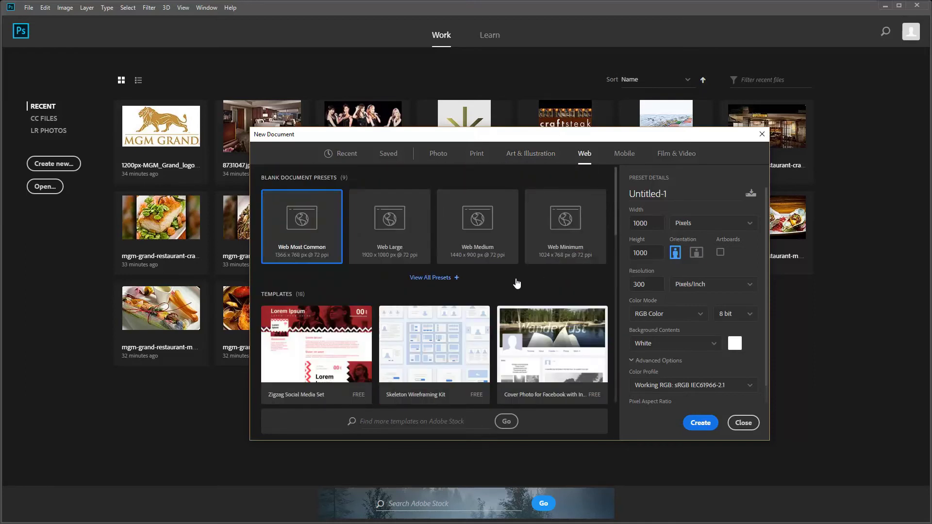
{"action": "scroll", "coordinate": [493, 279], "scroll_direction": "down", "scroll_amount": 1}
{"action": "scroll", "coordinate": [493, 279], "scroll_direction": "up", "scroll_amount": 1}
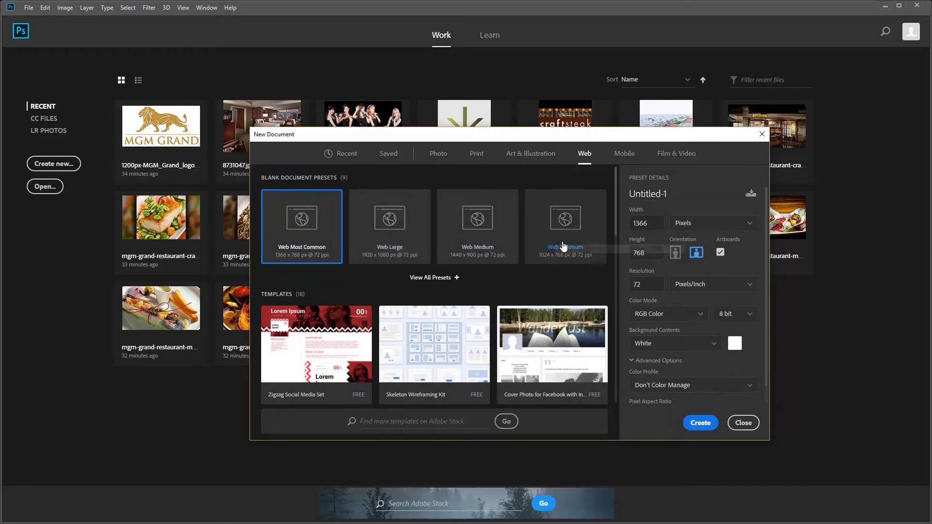
{"action": "left_click", "coordinate": [625, 154]}
{"action": "scroll", "coordinate": [402, 240], "scroll_direction": "down", "scroll_amount": 1}
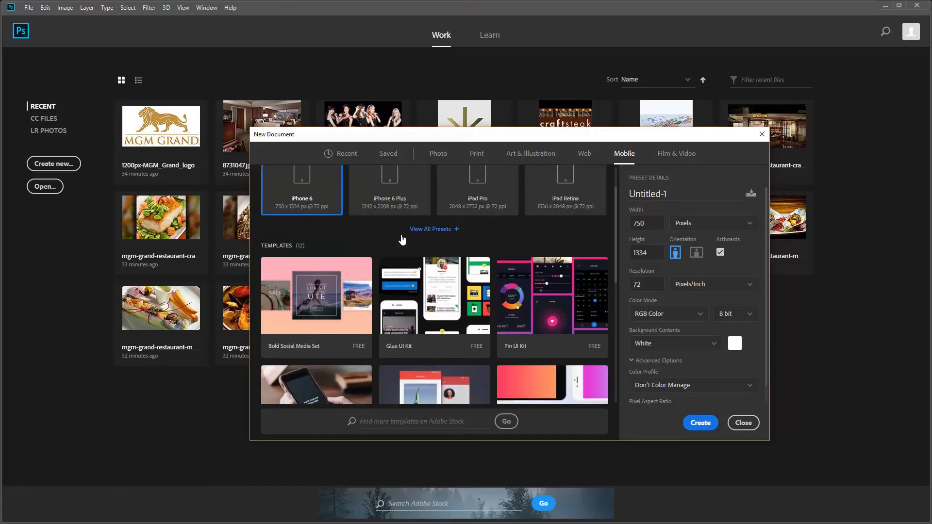
{"action": "scroll", "coordinate": [402, 240], "scroll_direction": "up", "scroll_amount": 1}
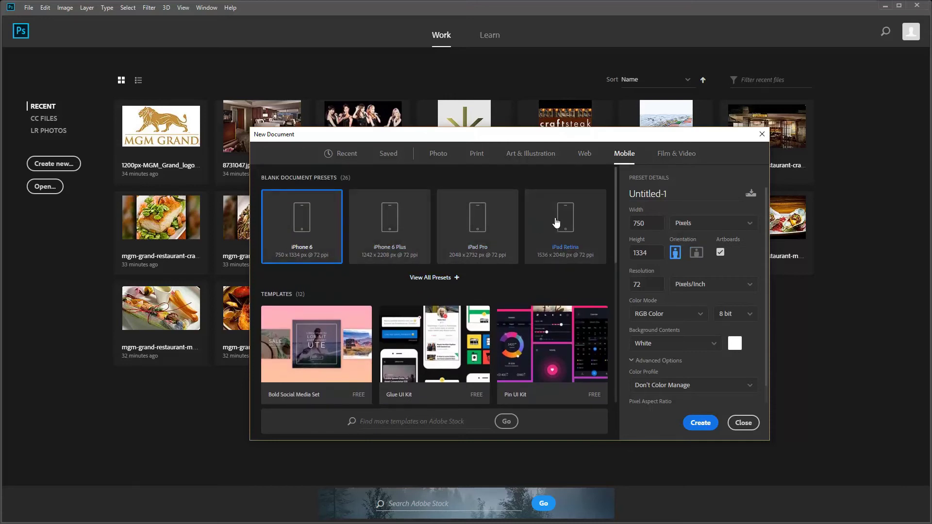
{"action": "scroll", "coordinate": [466, 267], "scroll_direction": "down", "scroll_amount": 7}
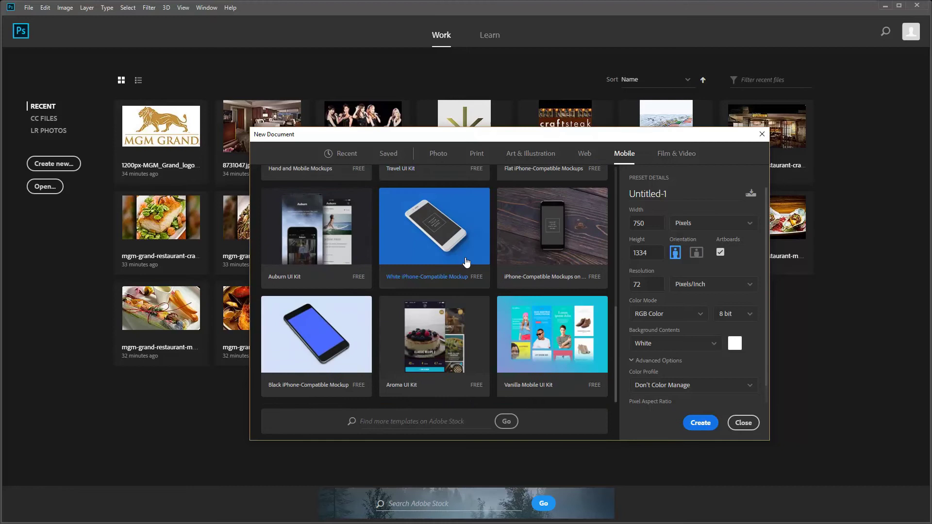
{"action": "scroll", "coordinate": [466, 262], "scroll_direction": "up", "scroll_amount": 4}
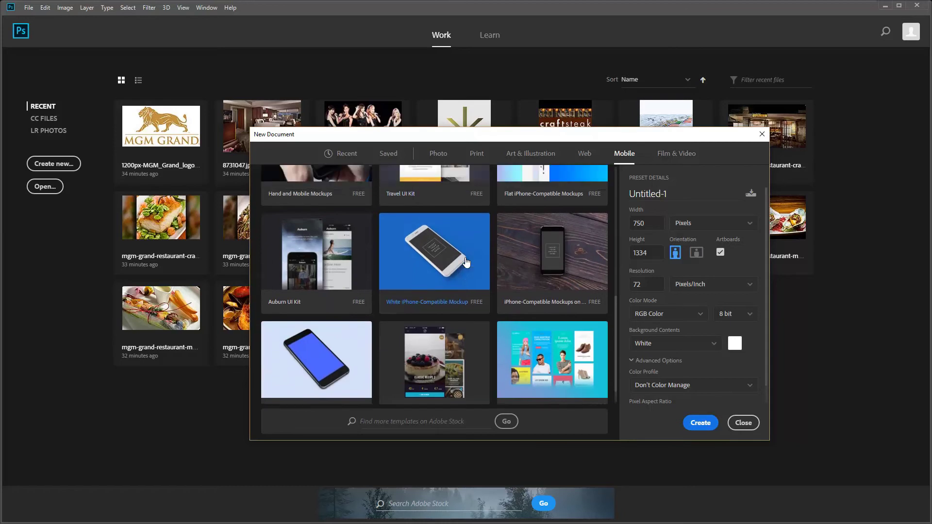
Step: View the Film & Video presets, including HDTV 1080p at 1920×1080 px
{"action": "left_click", "coordinate": [677, 154]}
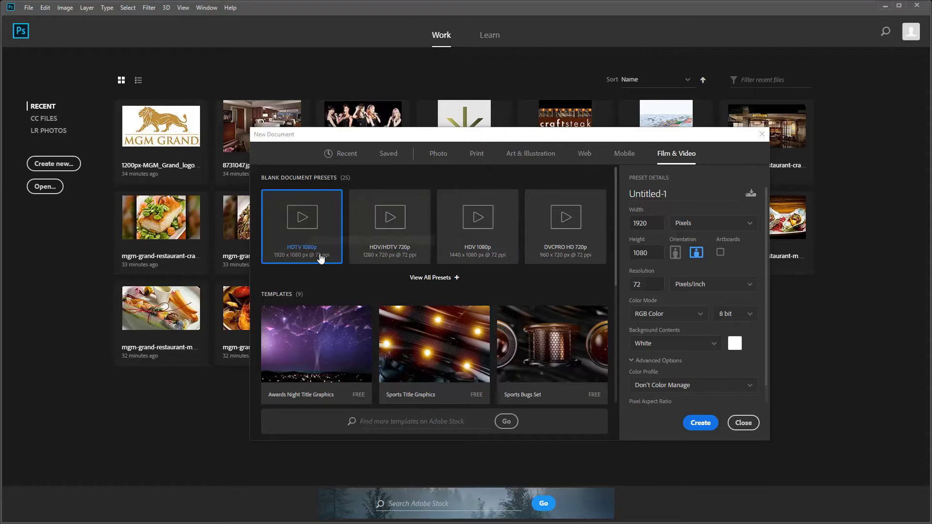
{"action": "scroll", "coordinate": [318, 257], "scroll_direction": "down", "scroll_amount": 5}
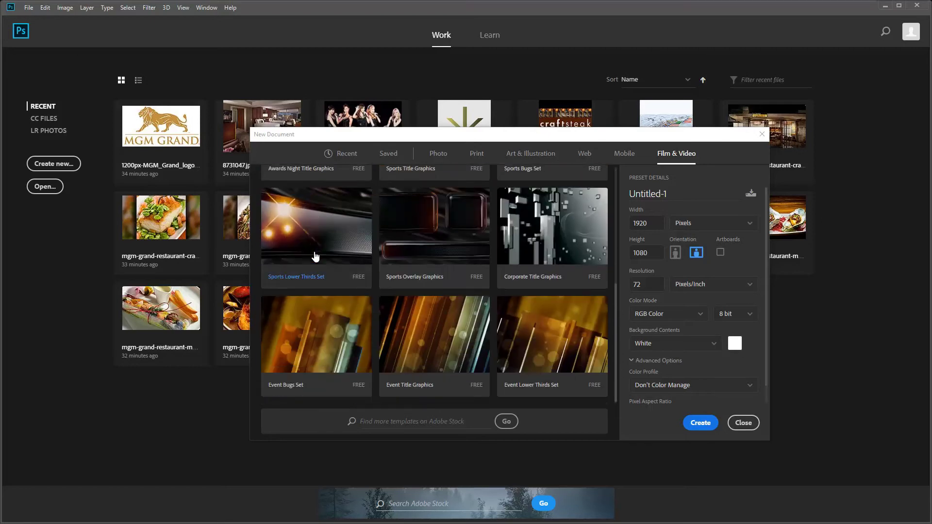
{"action": "scroll", "coordinate": [315, 256], "scroll_direction": "up", "scroll_amount": 5}
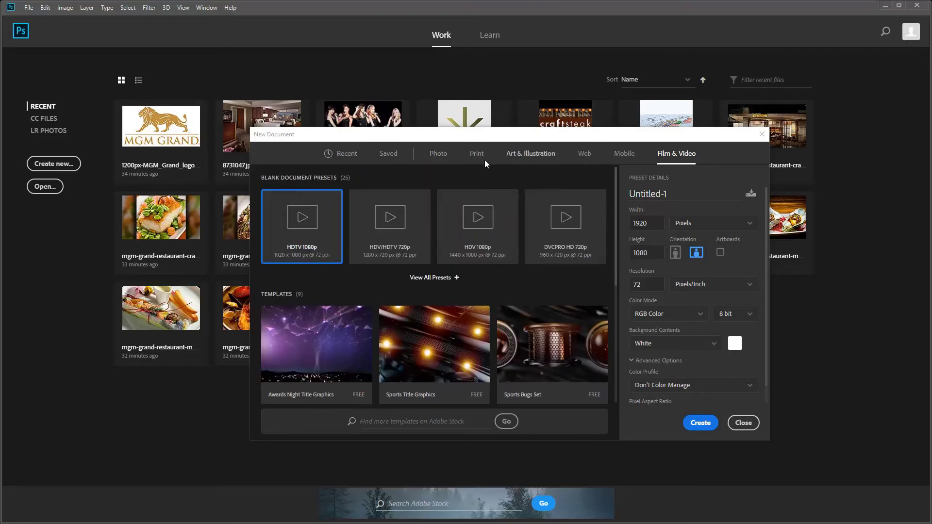
Step: Pick the recent 1000×1000 px custom size and name the document Lesson1
{"action": "left_click", "coordinate": [439, 155]}
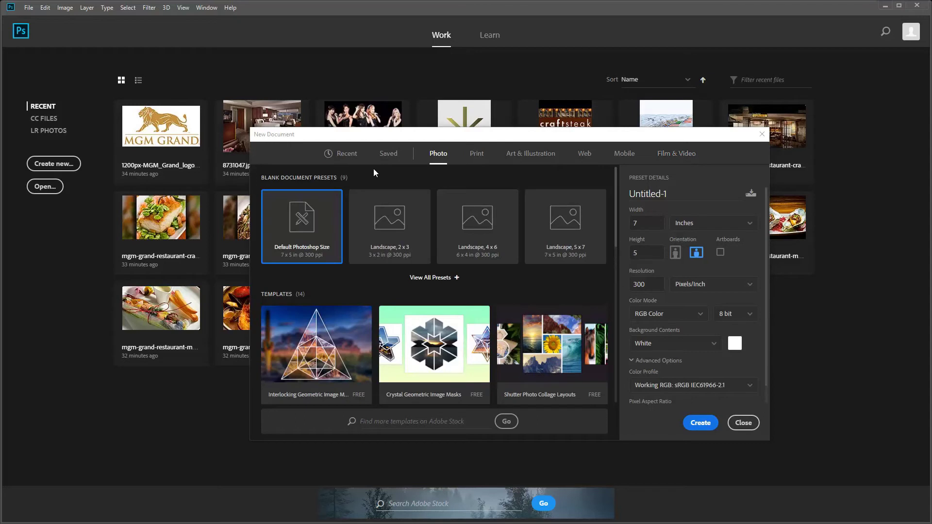
{"action": "left_click", "coordinate": [352, 160]}
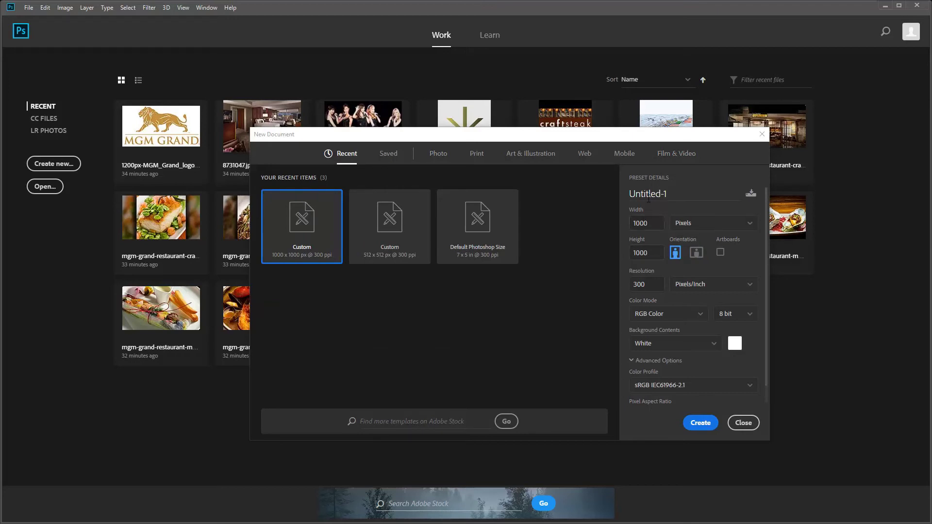
{"action": "left_click", "coordinate": [677, 193]}
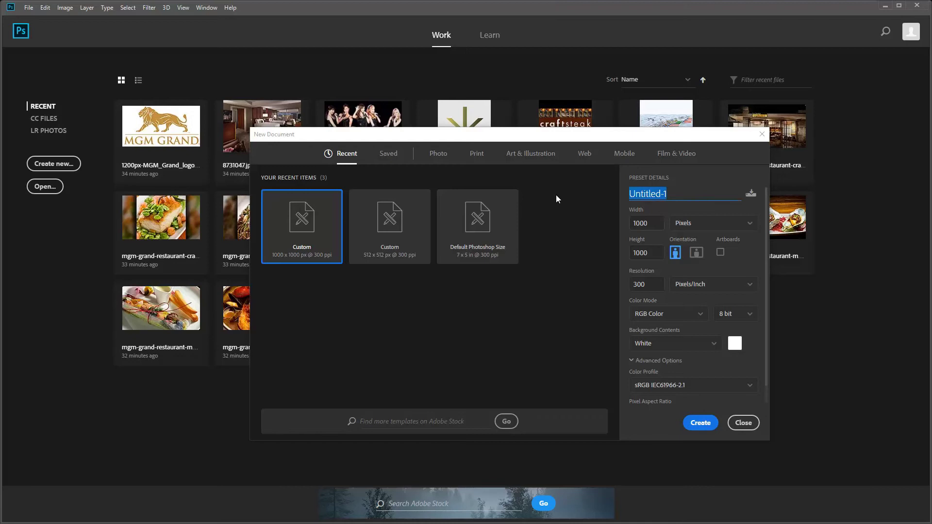
{"action": "type", "text": "Lesson1"}
Step: Check the size units list and keep Pixels
{"action": "left_click", "coordinate": [692, 228]}
{"action": "left_click", "coordinate": [688, 237]}
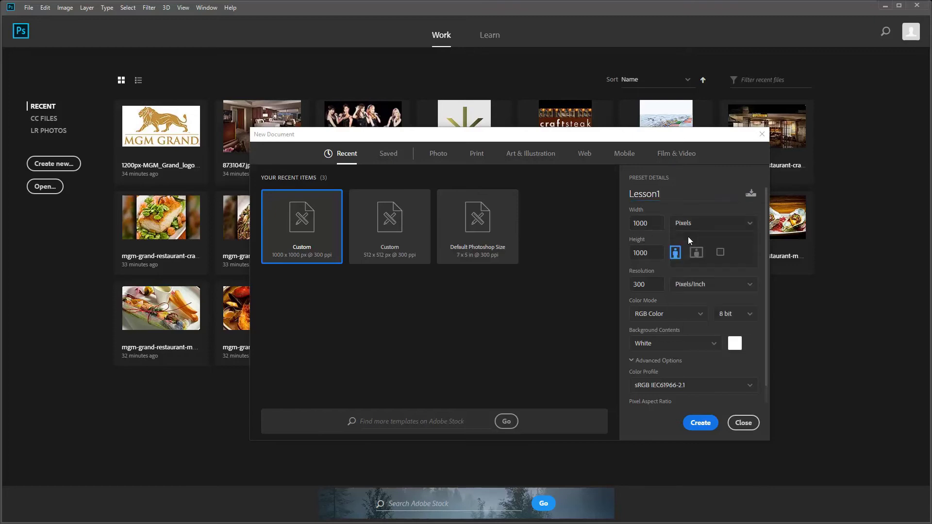
{"action": "left_click", "coordinate": [696, 224]}
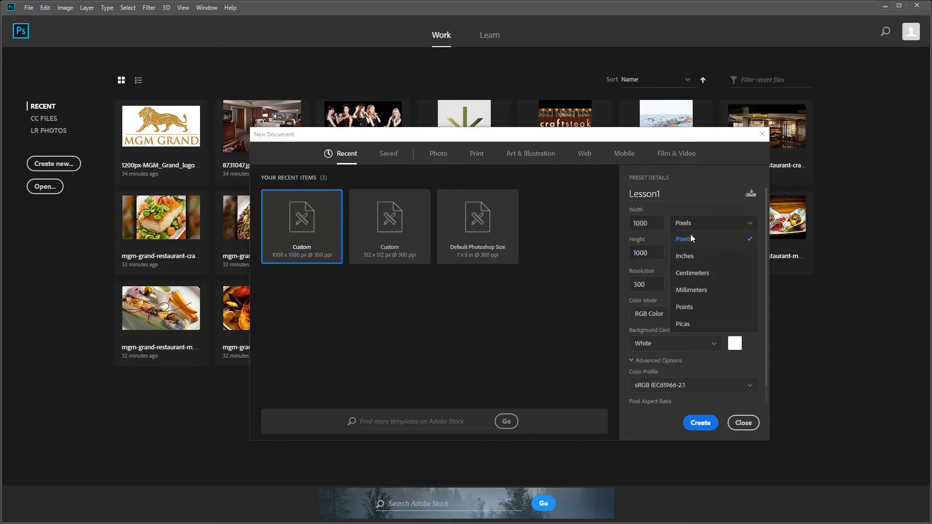
{"action": "left_click", "coordinate": [690, 235]}
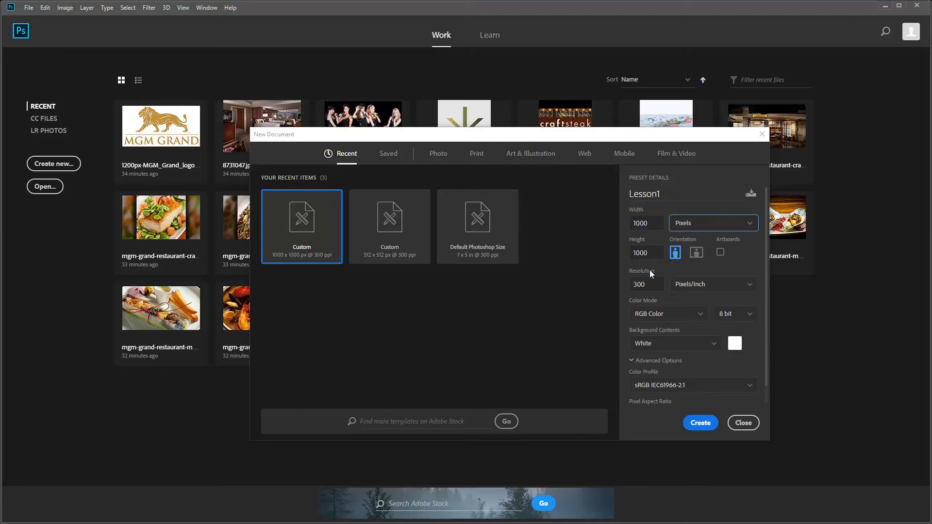
Step: Change the resolution from 300 to 72 Pixels/Inch
{"action": "left_click", "coordinate": [647, 285]}
{"action": "left_click", "coordinate": [744, 286]}
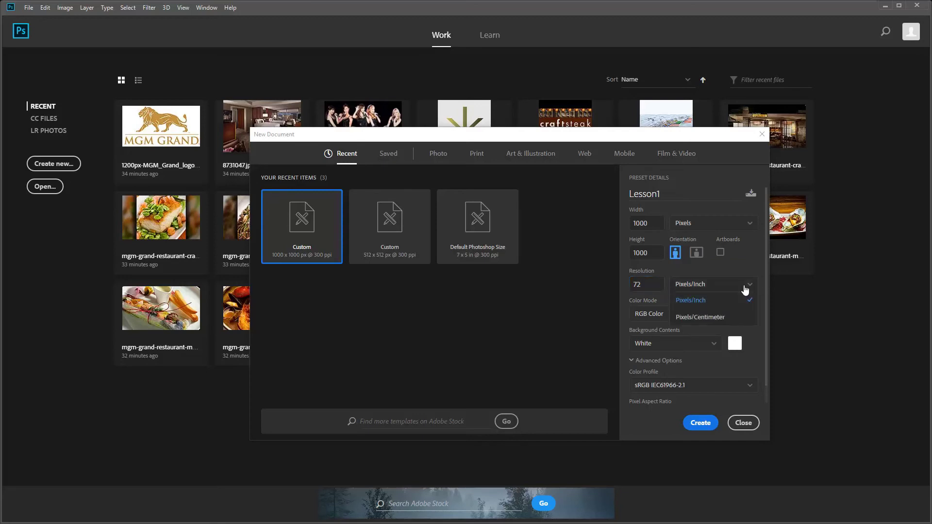
{"action": "left_click", "coordinate": [732, 298]}
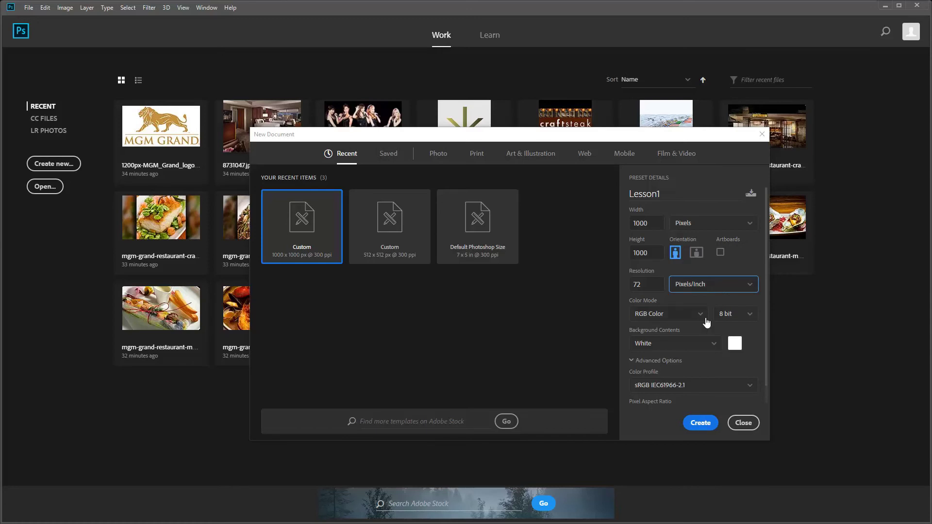
Step: Switch the colour mode to CMYK Color, then back to RGB Color
{"action": "left_click", "coordinate": [670, 316]}
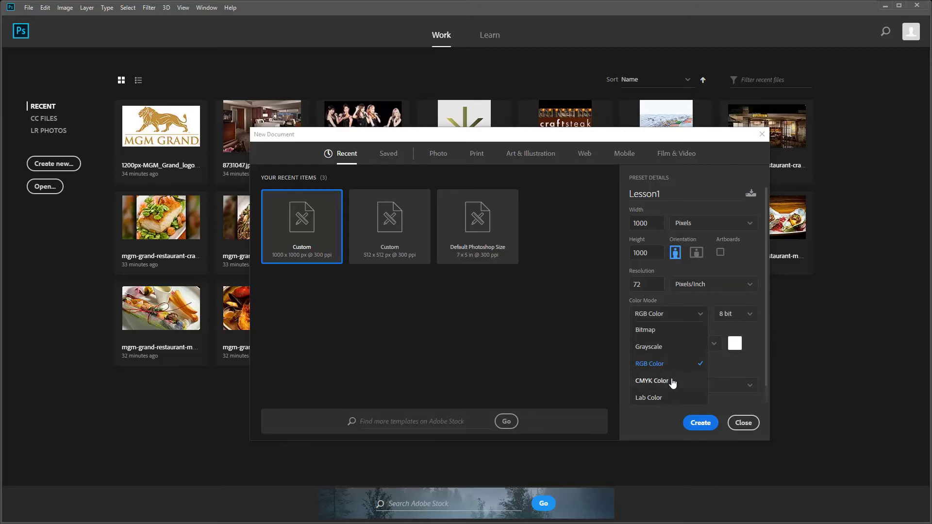
{"action": "left_click", "coordinate": [652, 362]}
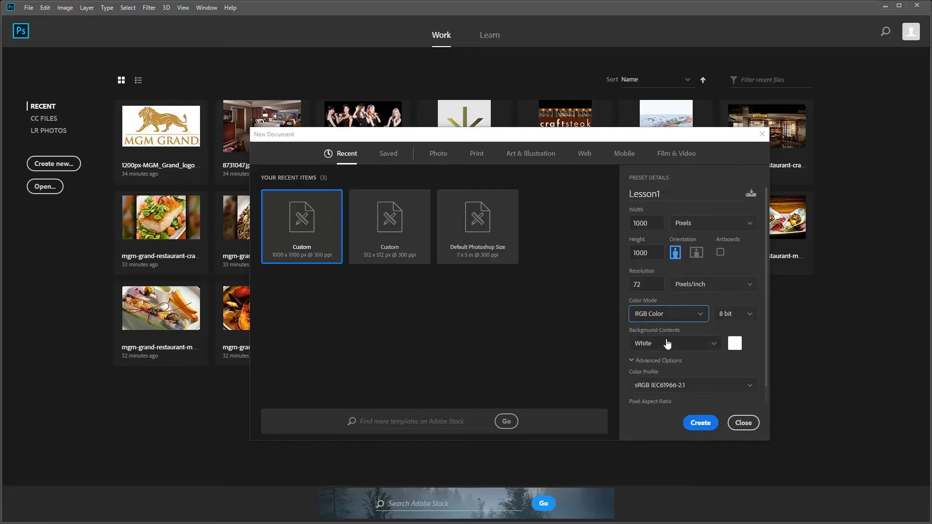
{"action": "left_click", "coordinate": [660, 316]}
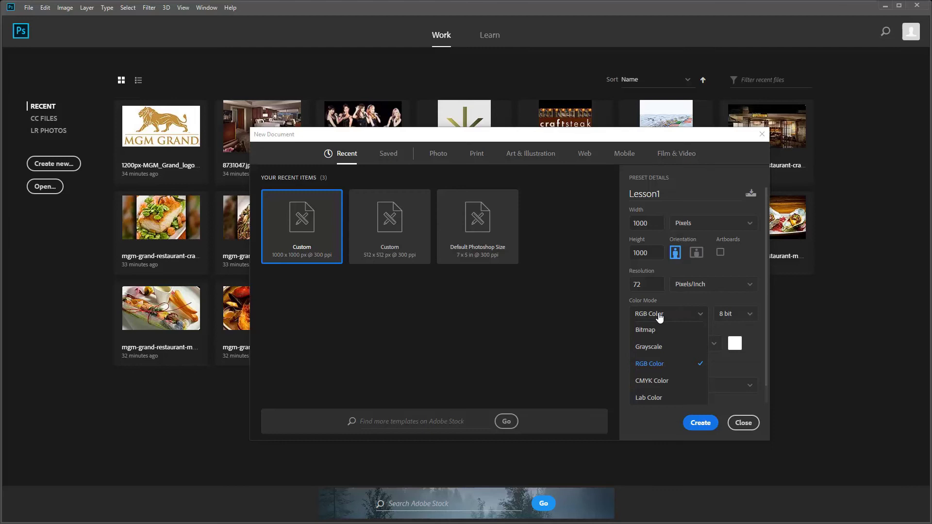
{"action": "left_click", "coordinate": [659, 381]}
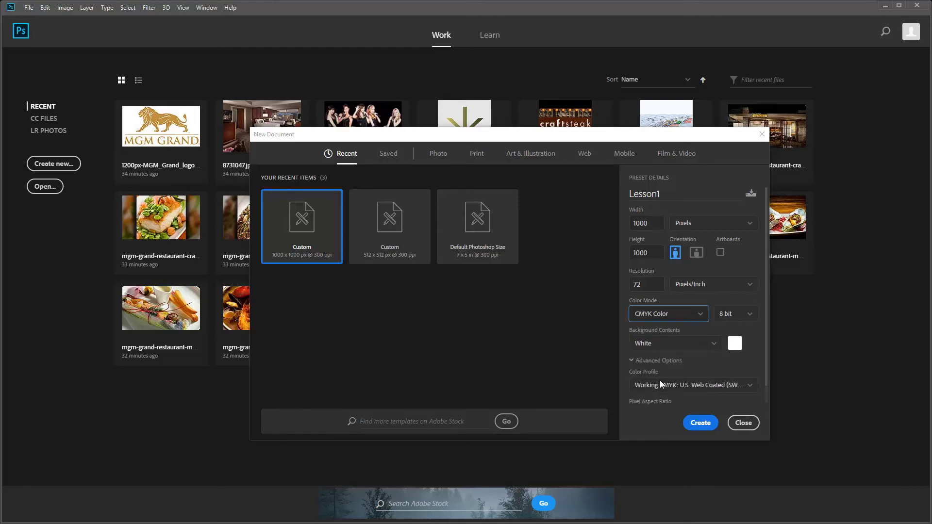
{"action": "left_click", "coordinate": [689, 317]}
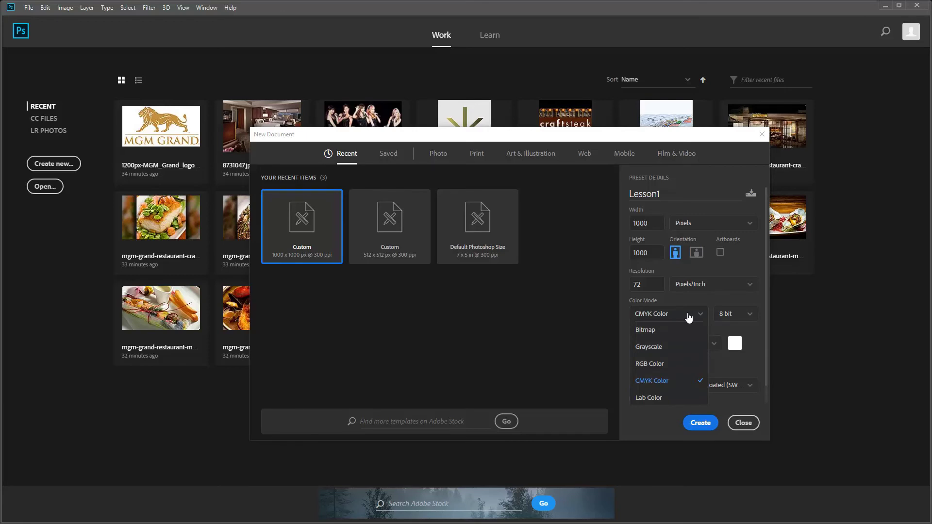
{"action": "left_click", "coordinate": [665, 366]}
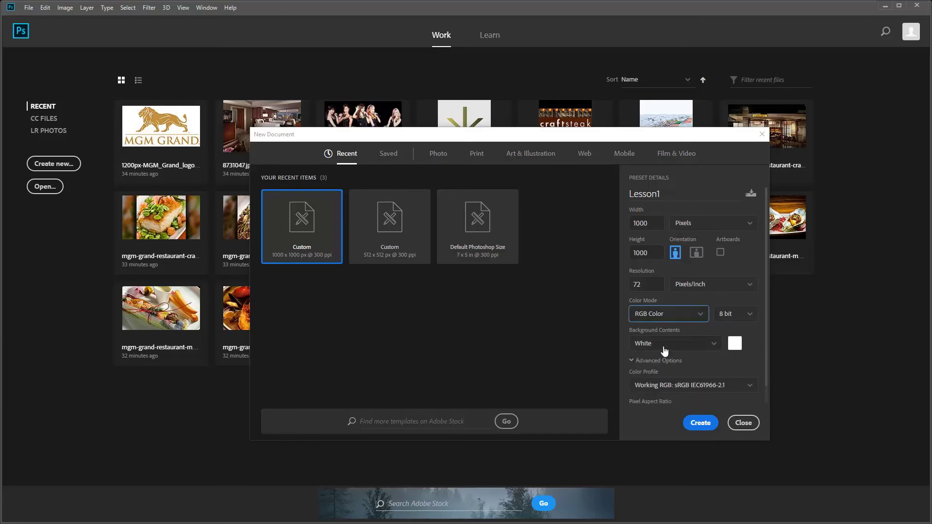
{"action": "left_click", "coordinate": [746, 312]}
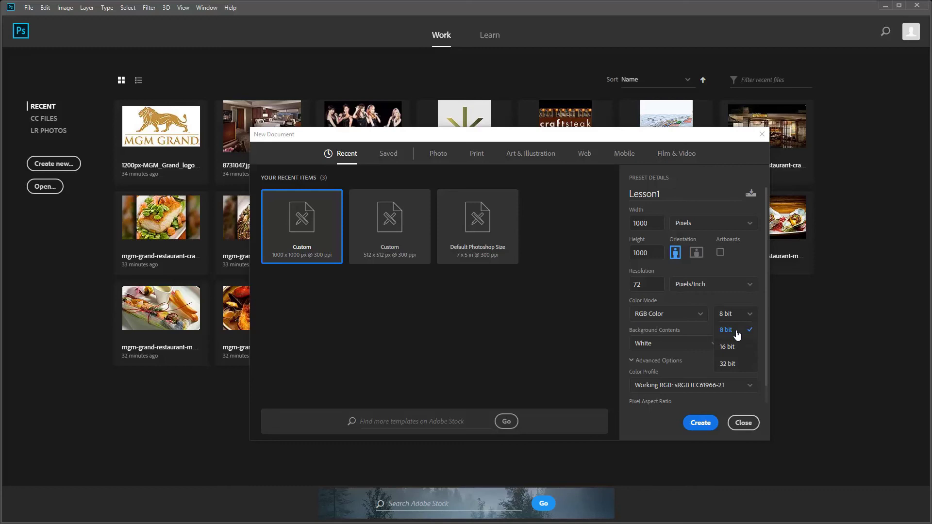
Step: Look at the 16 bit and 32 bit options but leave the depth at 8 bit
{"action": "left_click", "coordinate": [736, 331]}
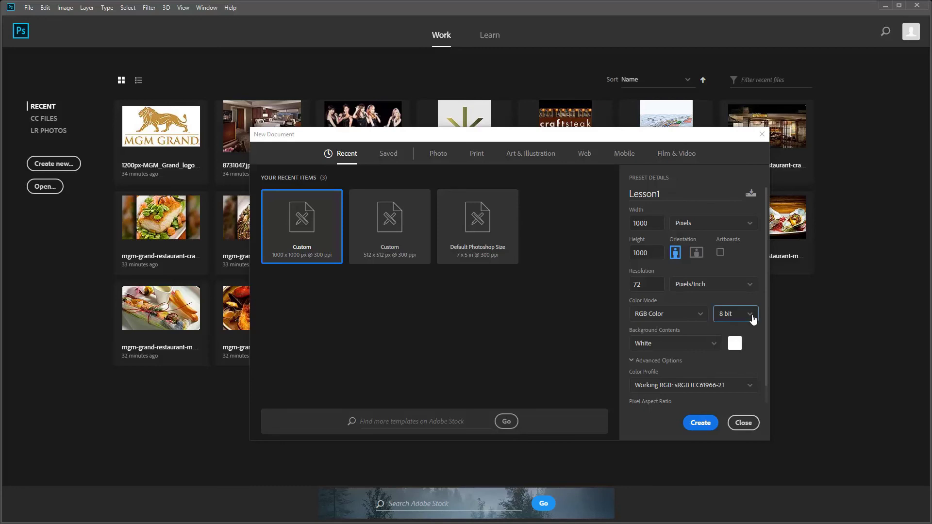
{"action": "left_click", "coordinate": [753, 318]}
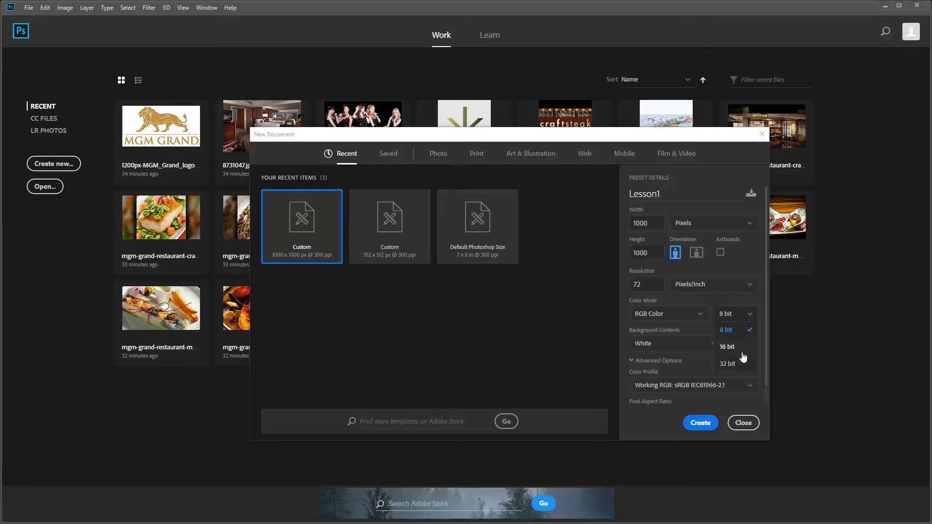
{"action": "left_click", "coordinate": [731, 330]}
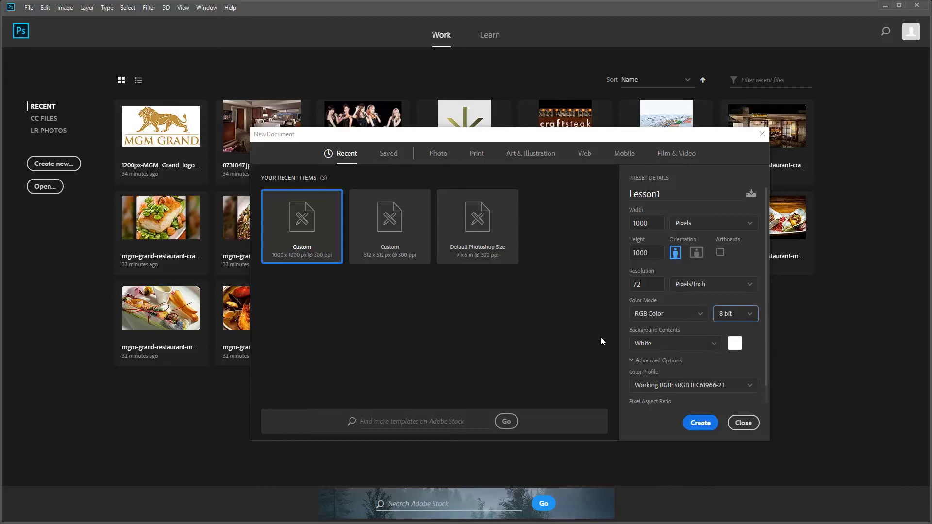
Step: Review the Black, Transparent and Custom background choices, then keep White
{"action": "left_click", "coordinate": [693, 343]}
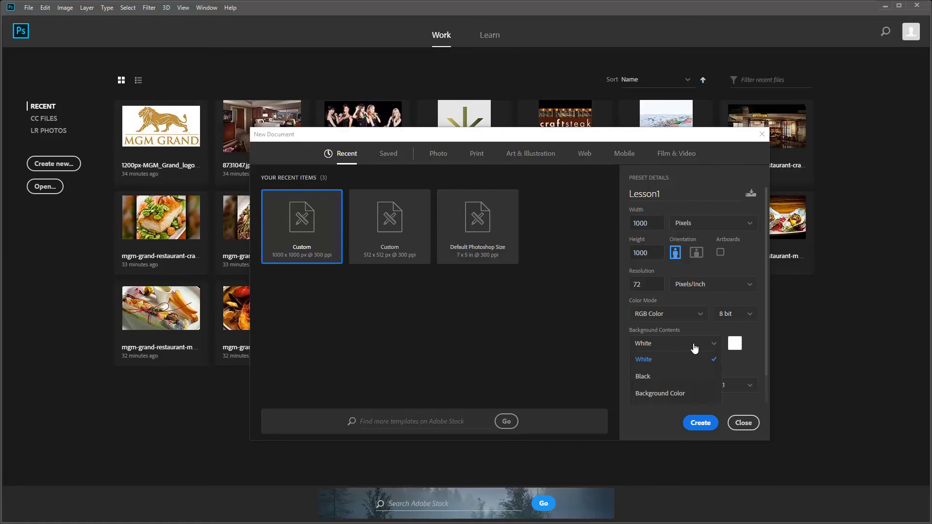
{"action": "scroll", "coordinate": [691, 385], "scroll_direction": "down", "scroll_amount": 1}
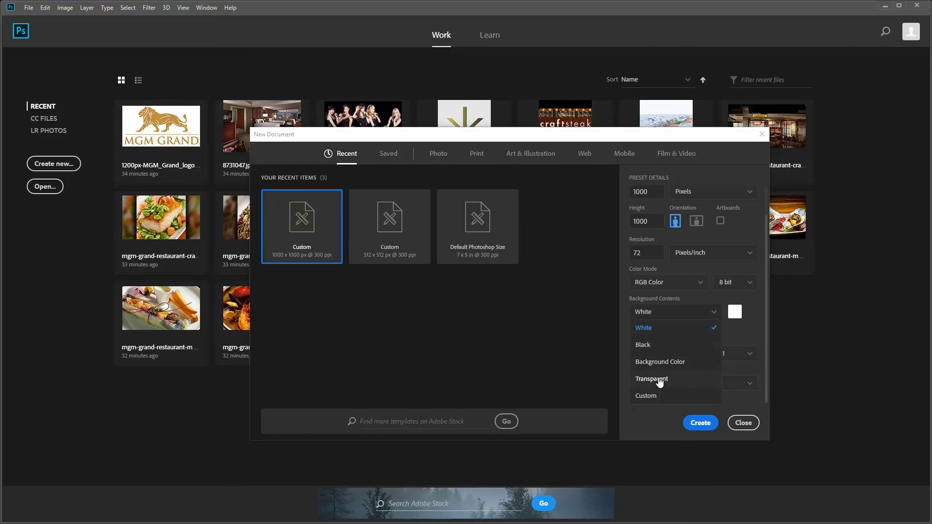
{"action": "left_click", "coordinate": [653, 327]}
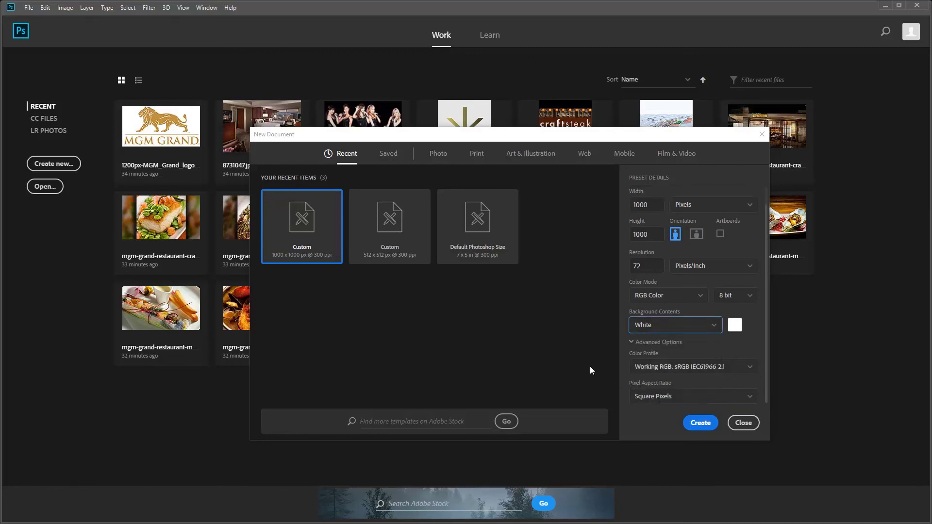
Step: Expand Advanced Options, browse the colour profiles and keep Working RGB: sRGB IEC61966-2.1
{"action": "left_click", "coordinate": [634, 343]}
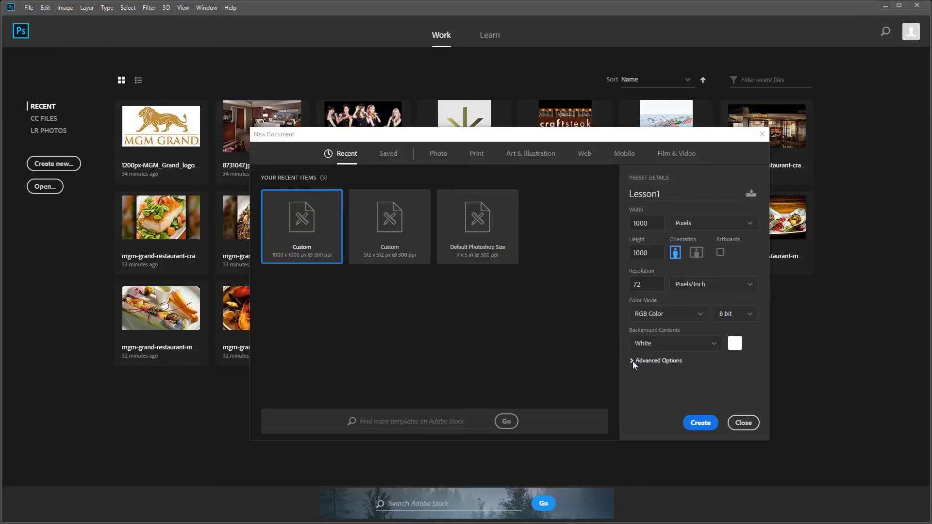
{"action": "left_click", "coordinate": [633, 361]}
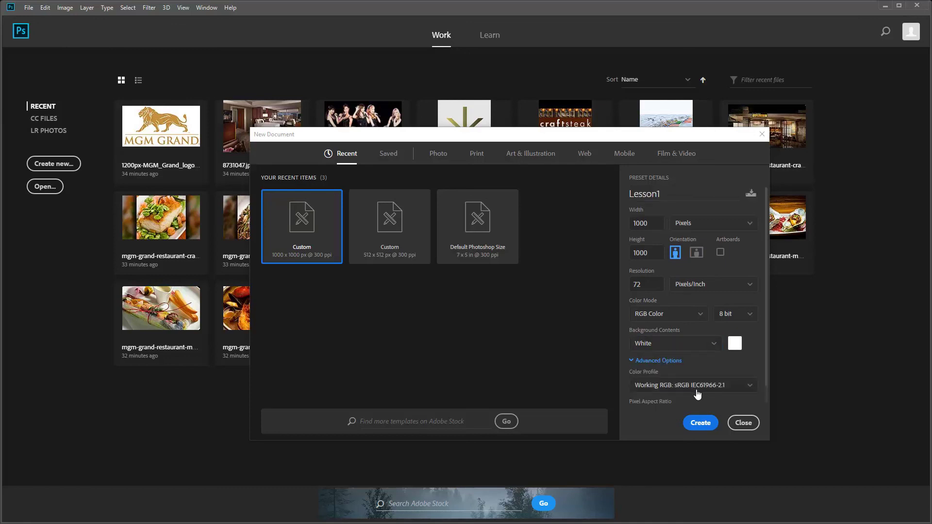
{"action": "scroll", "coordinate": [702, 388], "scroll_direction": "down", "scroll_amount": 1}
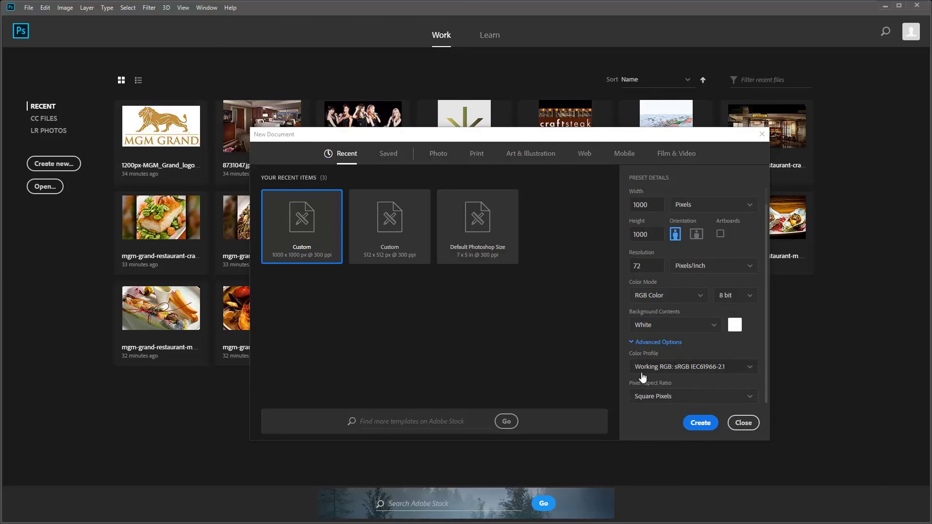
{"action": "left_click", "coordinate": [698, 367]}
{"action": "scroll", "coordinate": [704, 370], "scroll_direction": "down", "scroll_amount": 15}
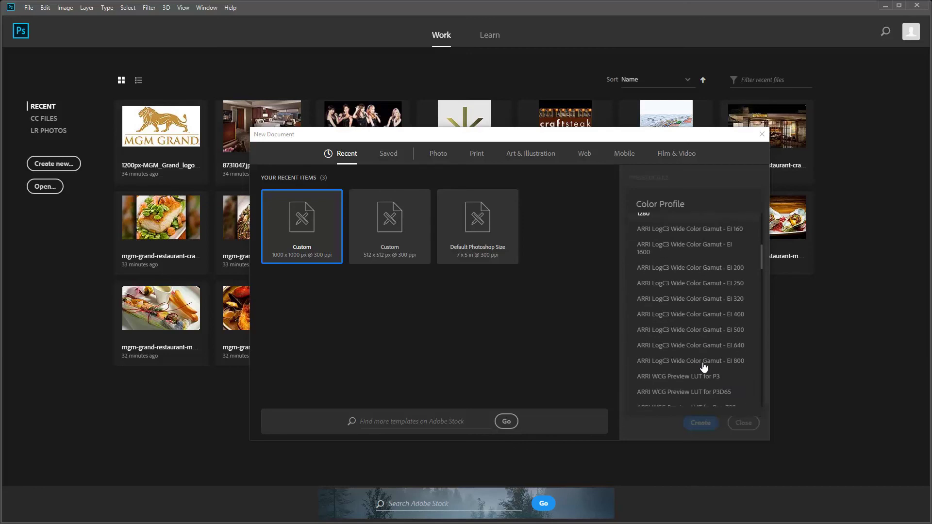
{"action": "scroll", "coordinate": [700, 361], "scroll_direction": "down", "scroll_amount": 15}
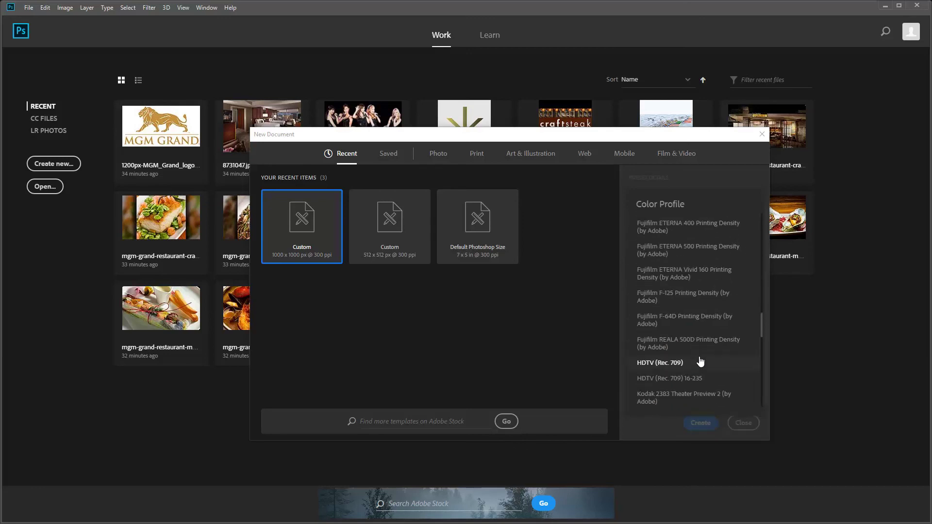
{"action": "scroll", "coordinate": [700, 361], "scroll_direction": "down", "scroll_amount": 2}
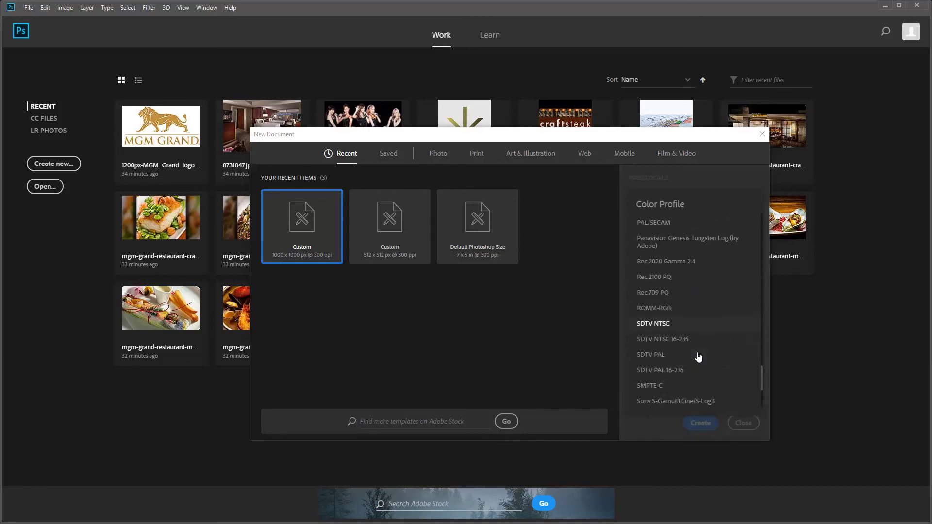
{"action": "scroll", "coordinate": [699, 359], "scroll_direction": "up", "scroll_amount": 15}
{"action": "scroll", "coordinate": [698, 357], "scroll_direction": "up", "scroll_amount": 5}
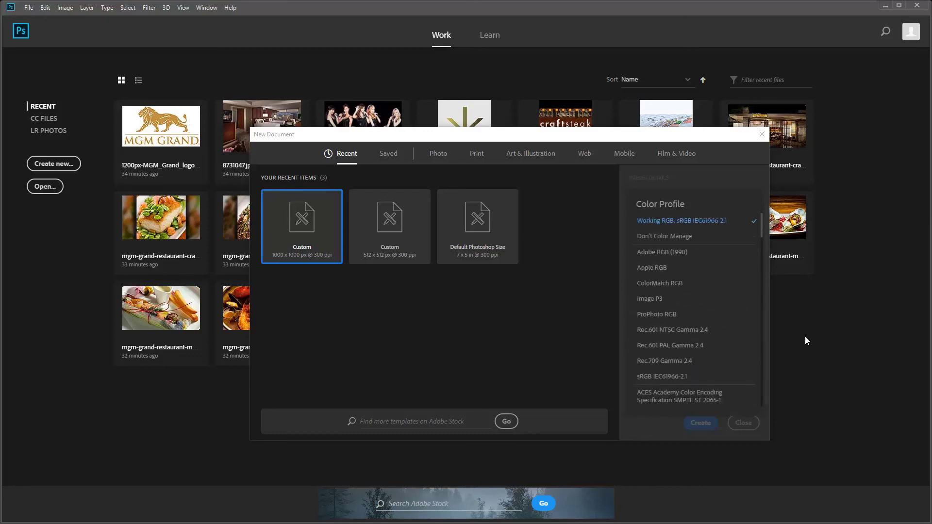
{"action": "left_click", "coordinate": [682, 220]}
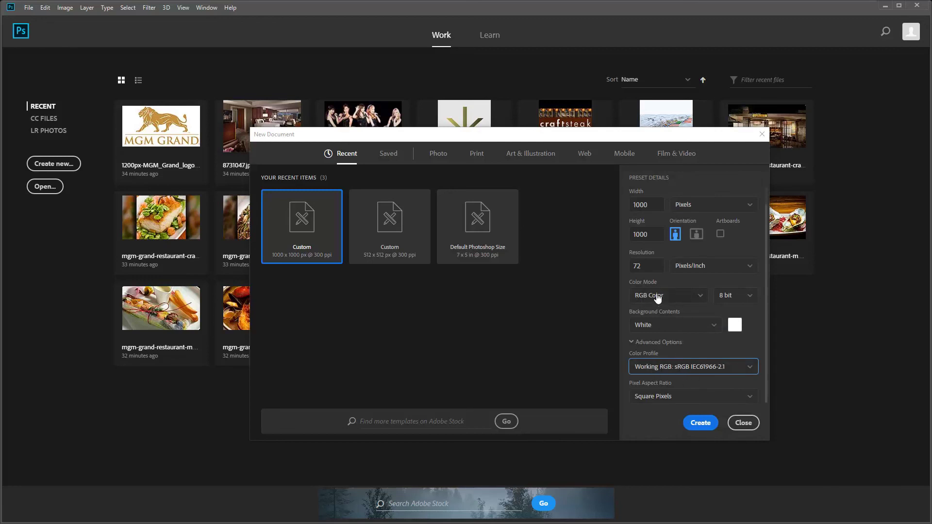
Step: Review the pixel aspect ratio options and keep Square Pixels
{"action": "left_click", "coordinate": [650, 396]}
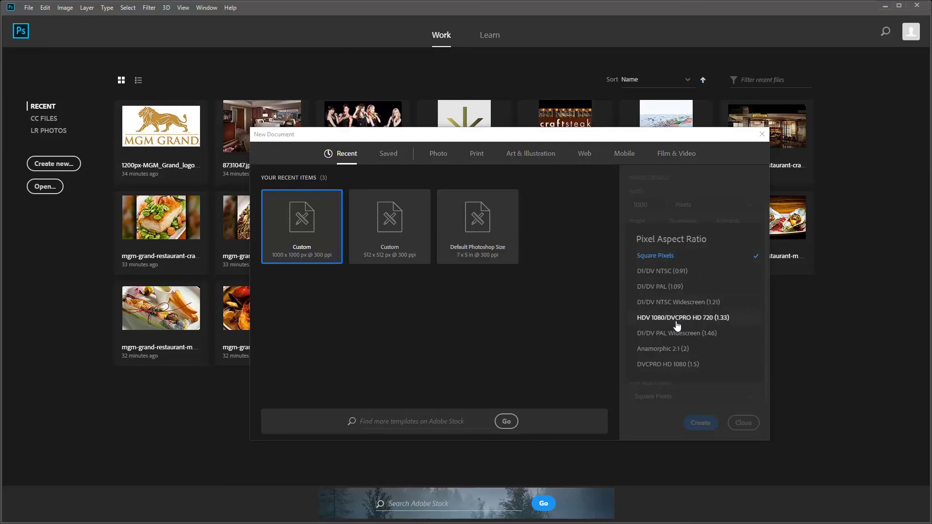
{"action": "left_click", "coordinate": [660, 256]}
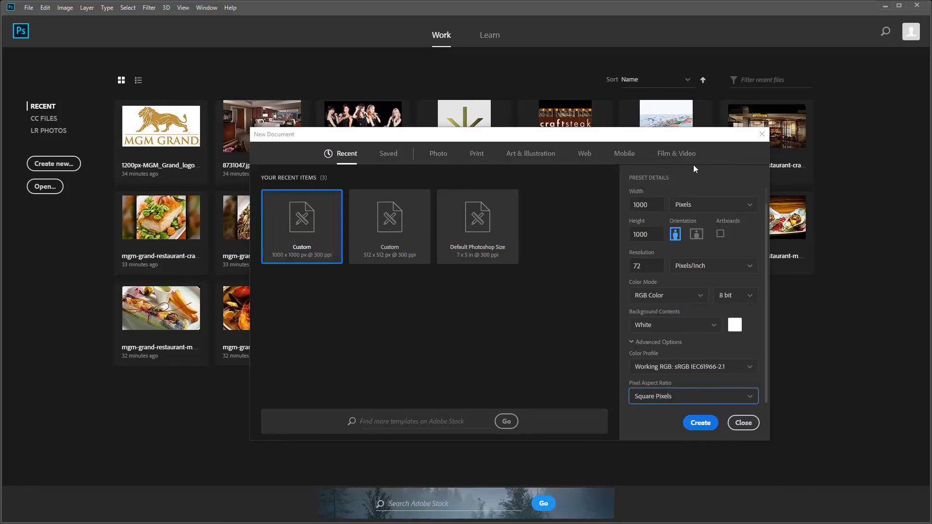
Step: Confirm the New Document settings to open Lesson1 as a 1000×1000 px white canvas
{"action": "left_click", "coordinate": [702, 428]}
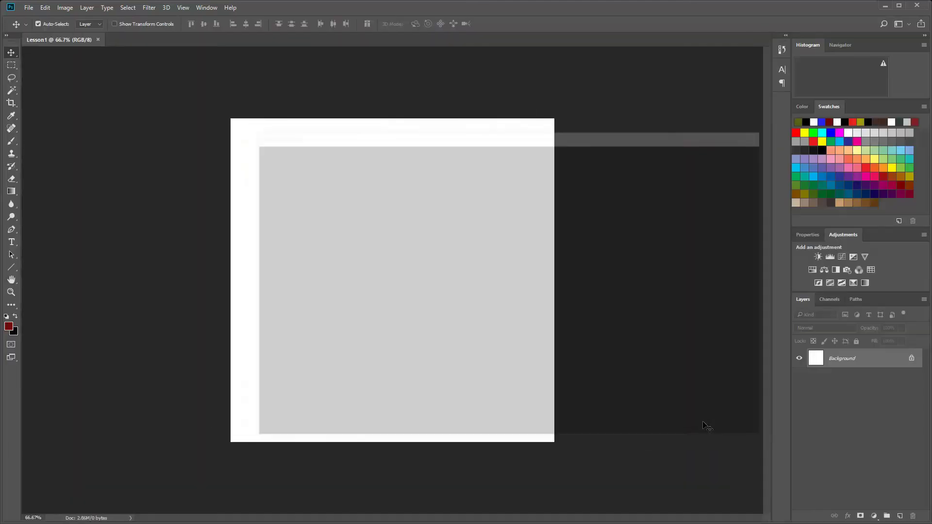